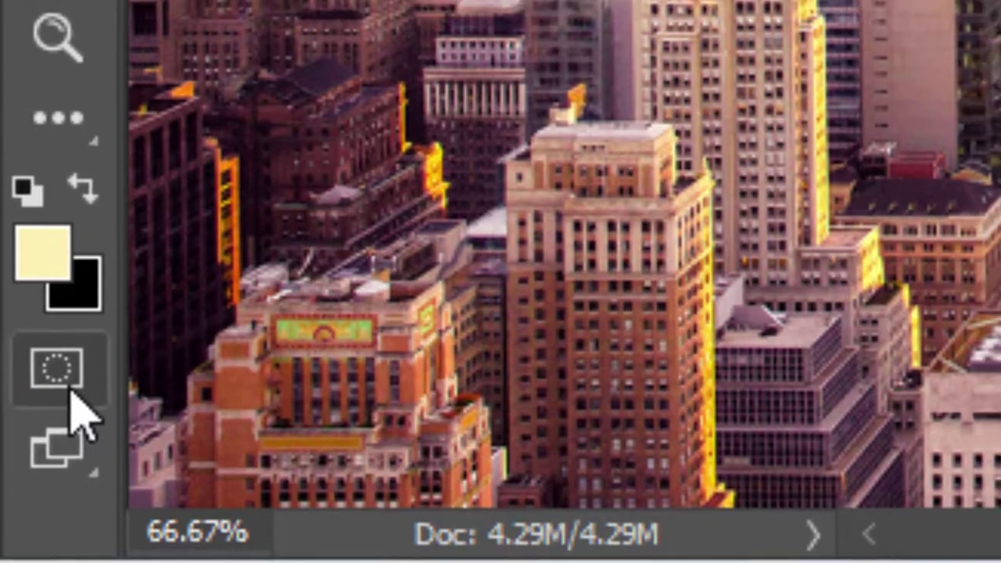
Draw a vertical reflected gradient in Quick Mask mode from the horizon down over the buildings, and convert the mask to a selection
click(69, 385)
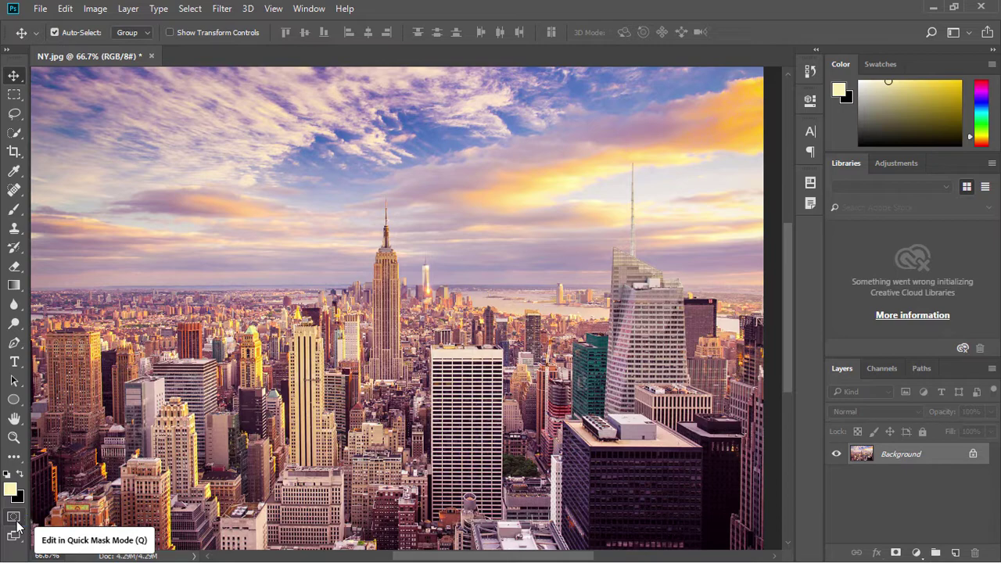
click(14, 519)
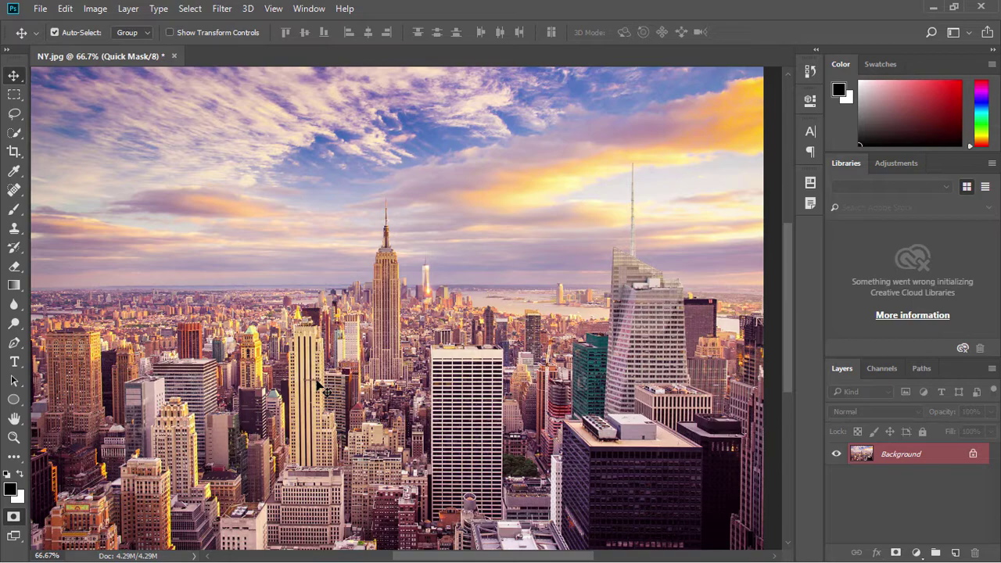
click(14, 285)
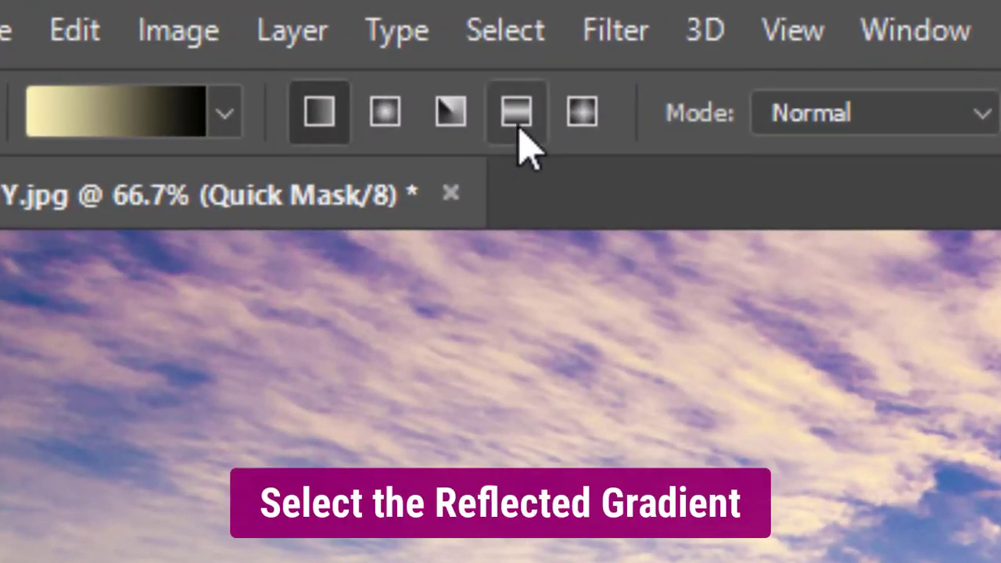
click(518, 127)
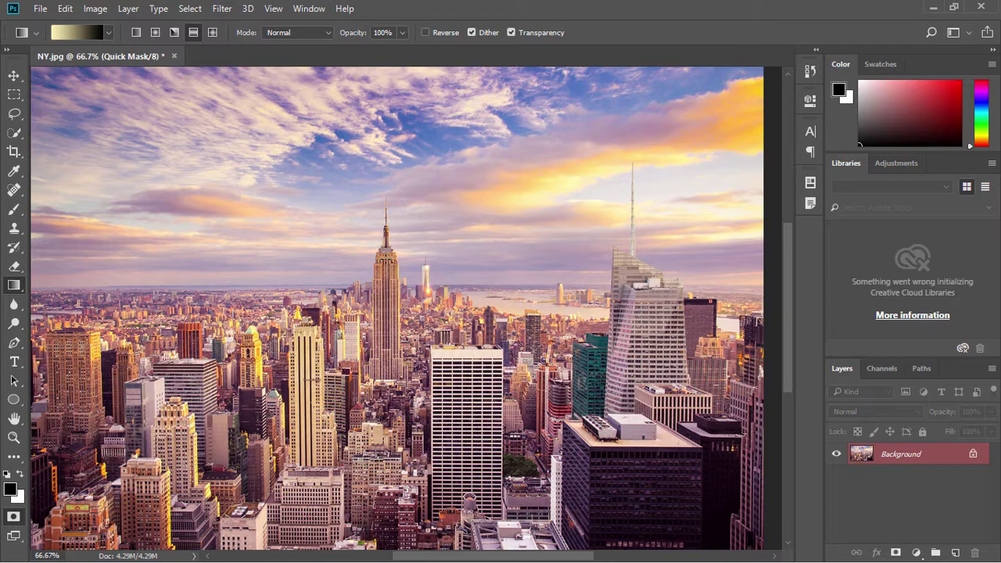
drag(388, 287, 385, 380)
drag(392, 430, 392, 435)
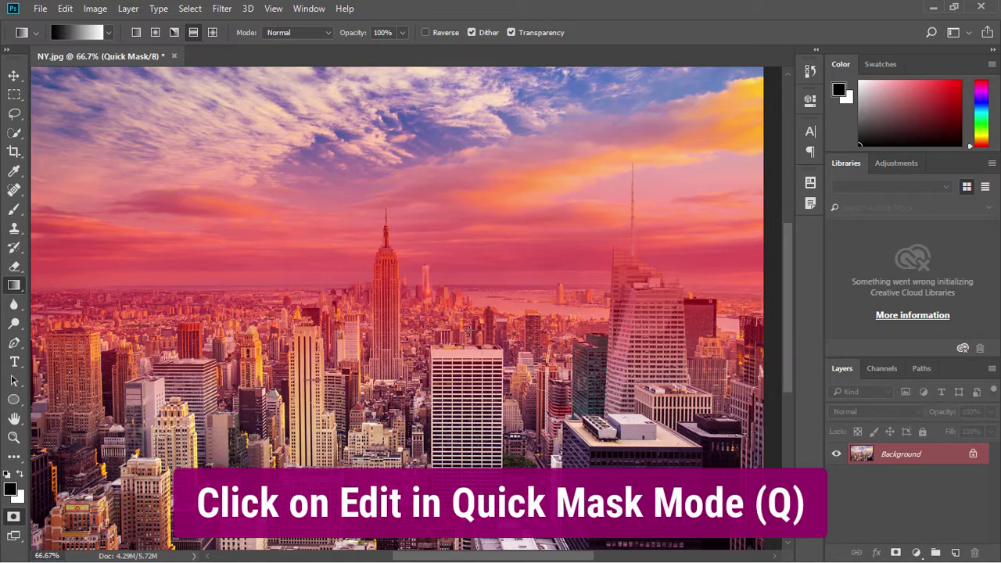
click(21, 519)
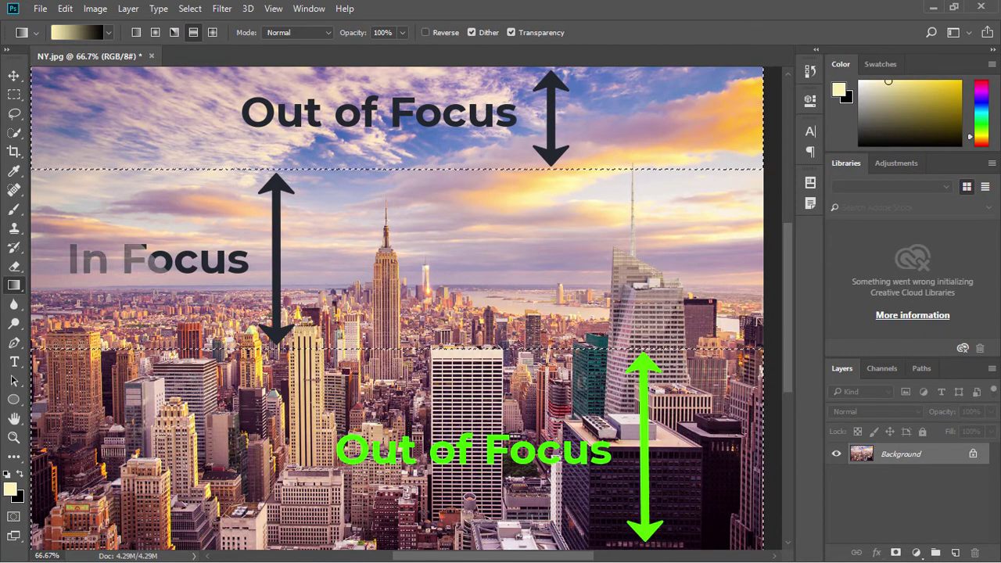
Open Lens Blur for the selected areas, try radii of 24 and 21, and set the Radius to 15
click(222, 8)
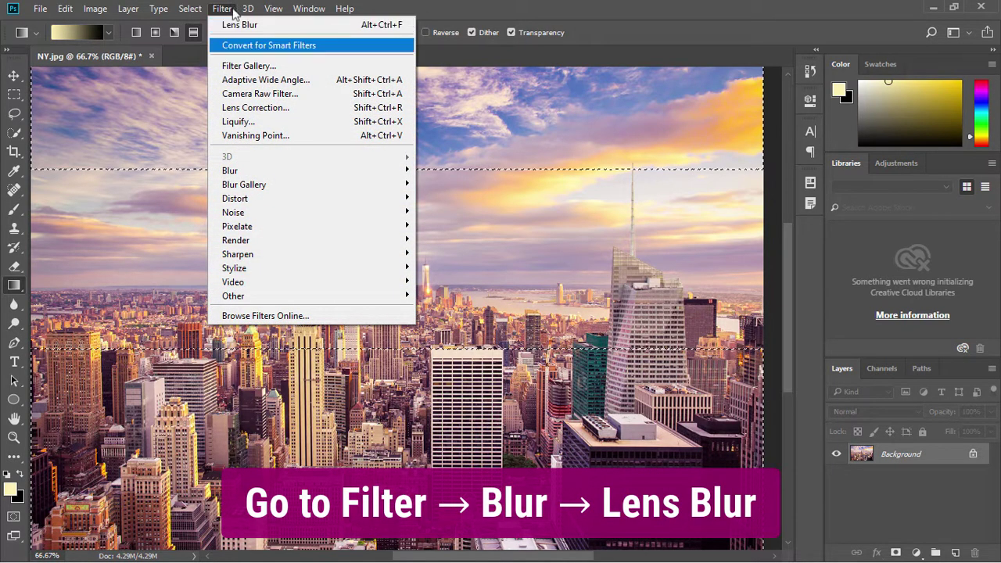
mouse_move(268, 160)
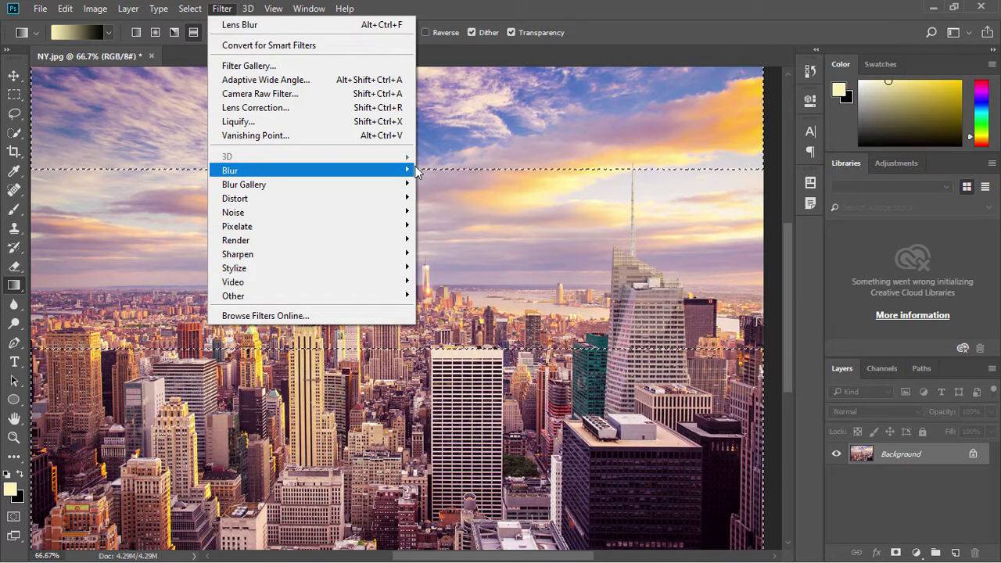
mouse_move(416, 172)
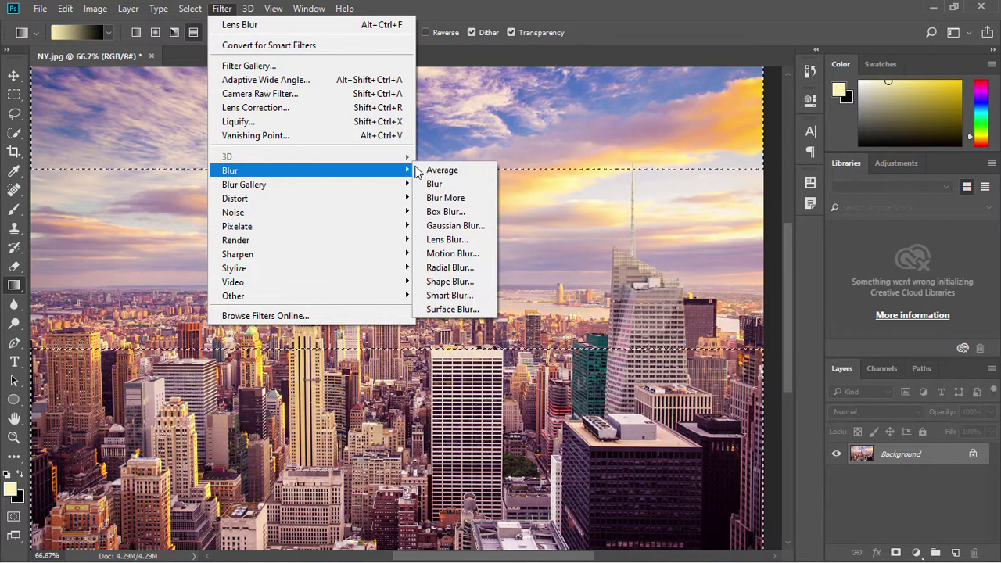
click(488, 241)
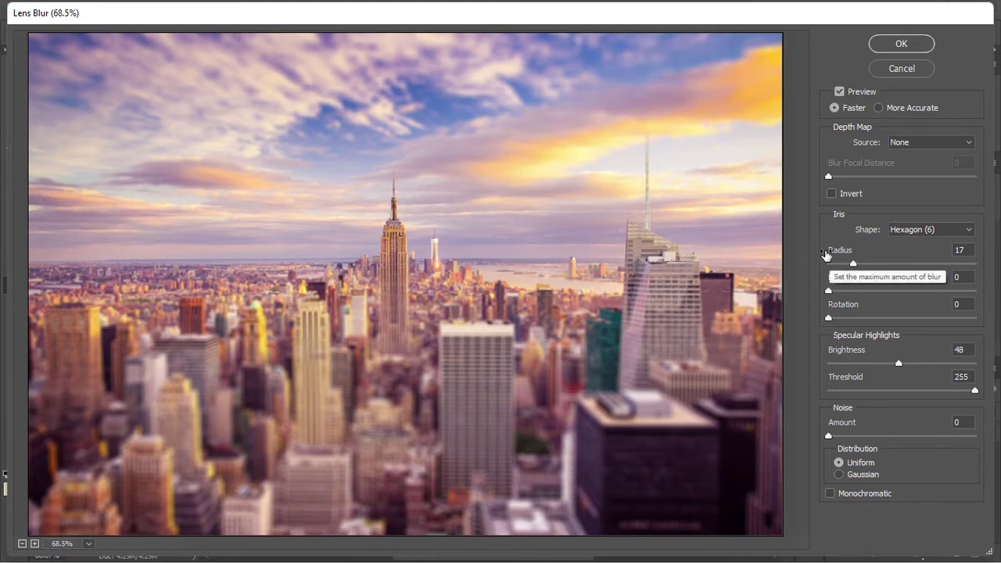
drag(852, 264, 855, 264)
click(861, 265)
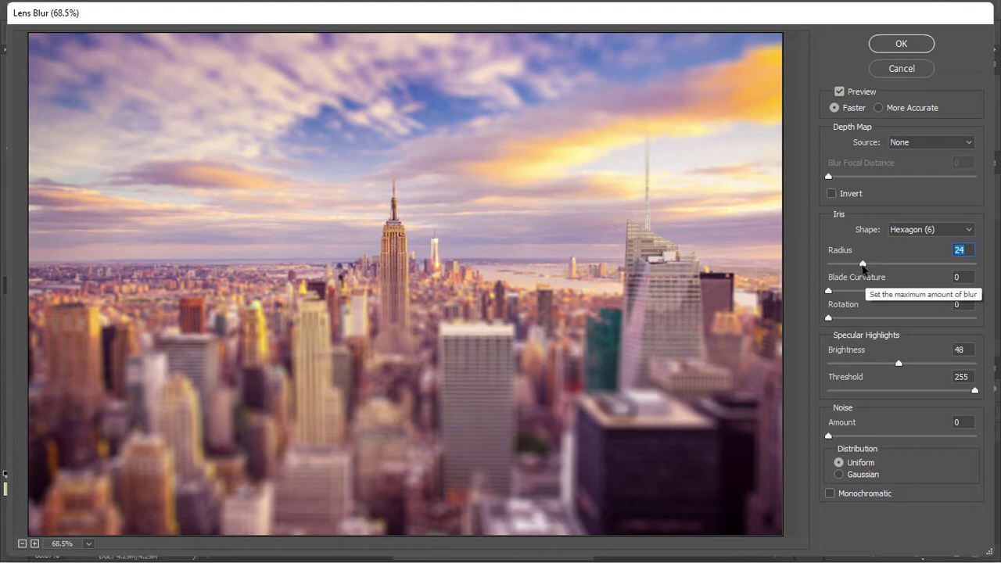
key(Down)
key(Down)
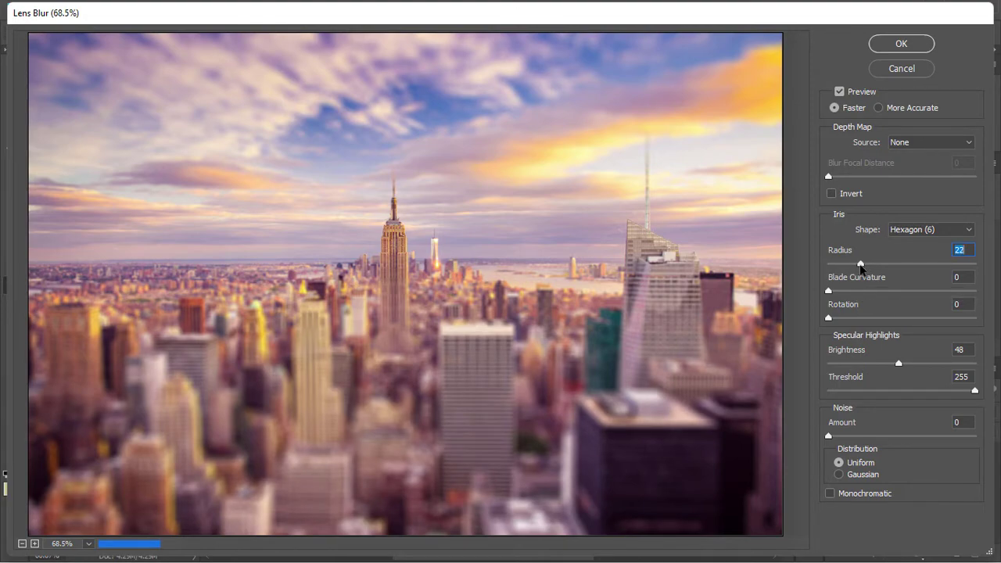
key(Down)
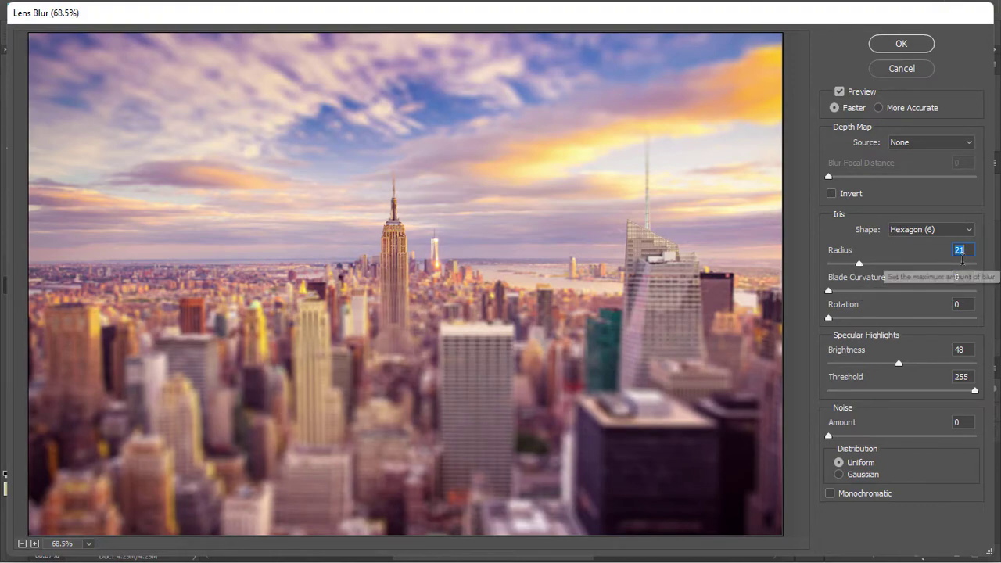
text(15)
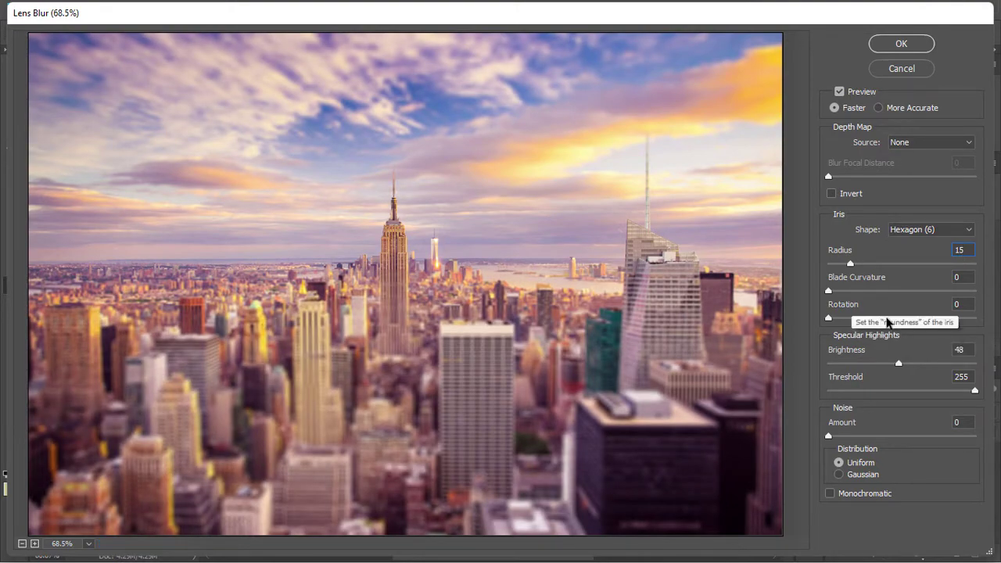
Try a Lens Blur Radius of 10 and return it to 15
double_click(959, 251)
text(10)
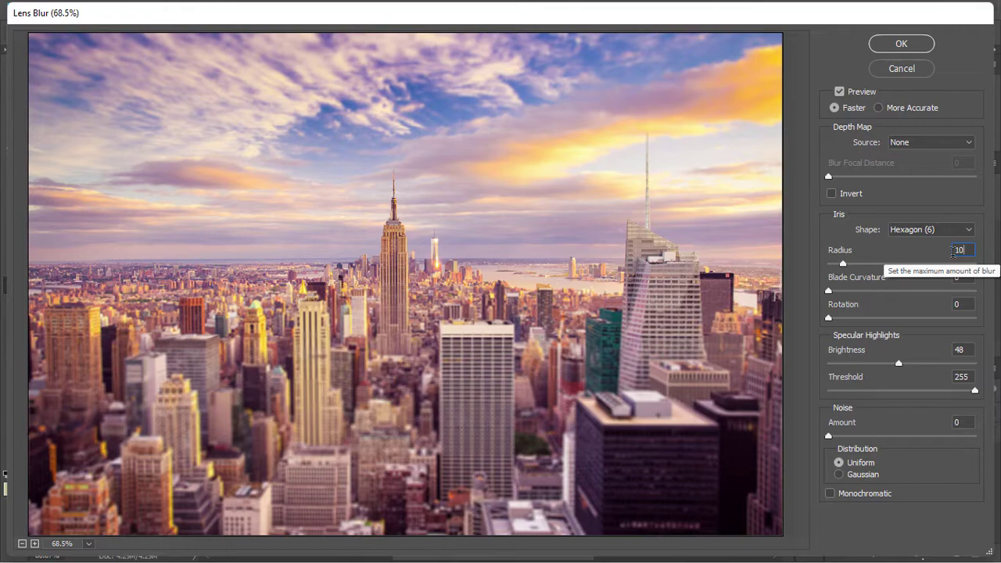
double_click(957, 251)
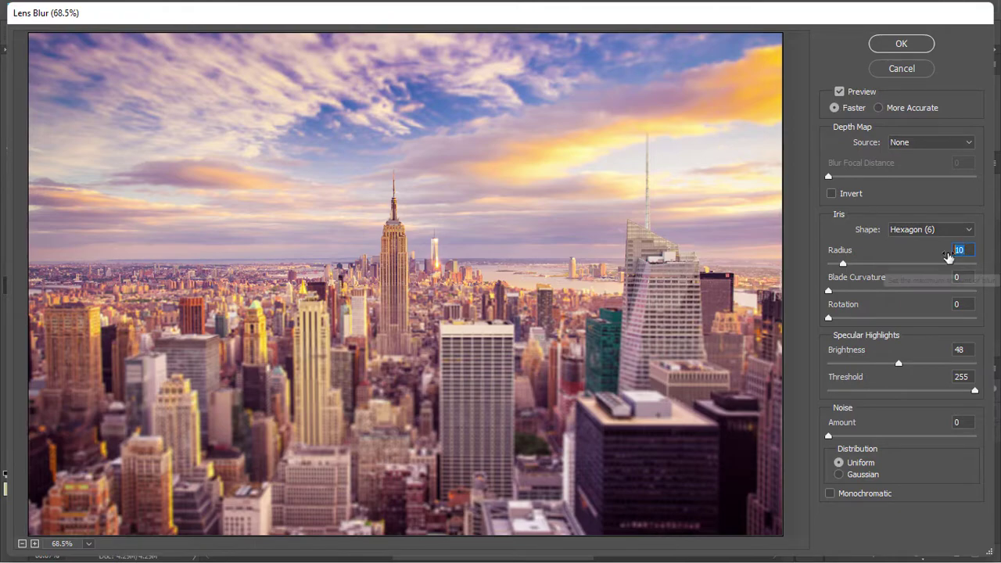
text(15)
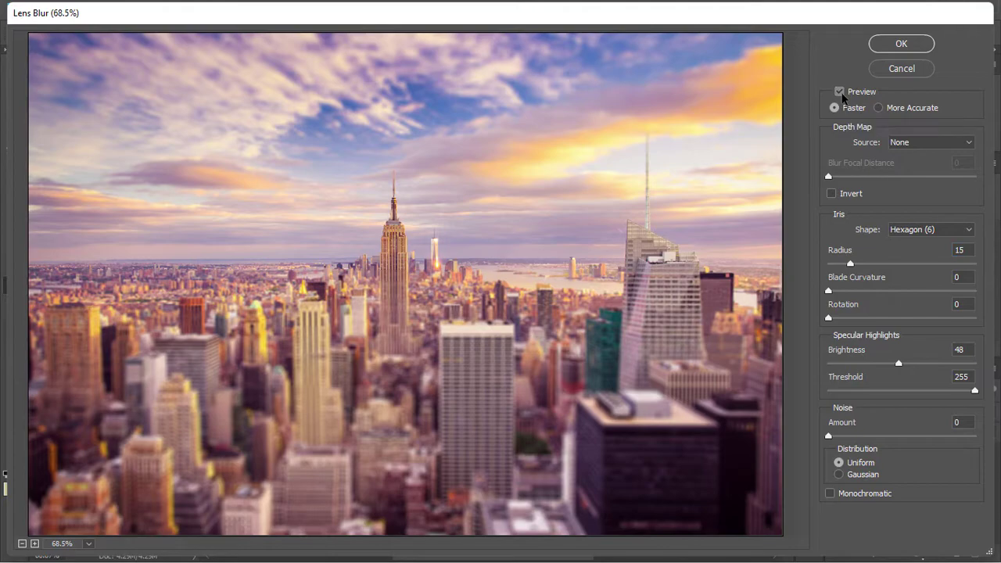
Compare the blurred city with the original in the preview, apply the Lens Blur and clear the selection
click(841, 94)
click(840, 92)
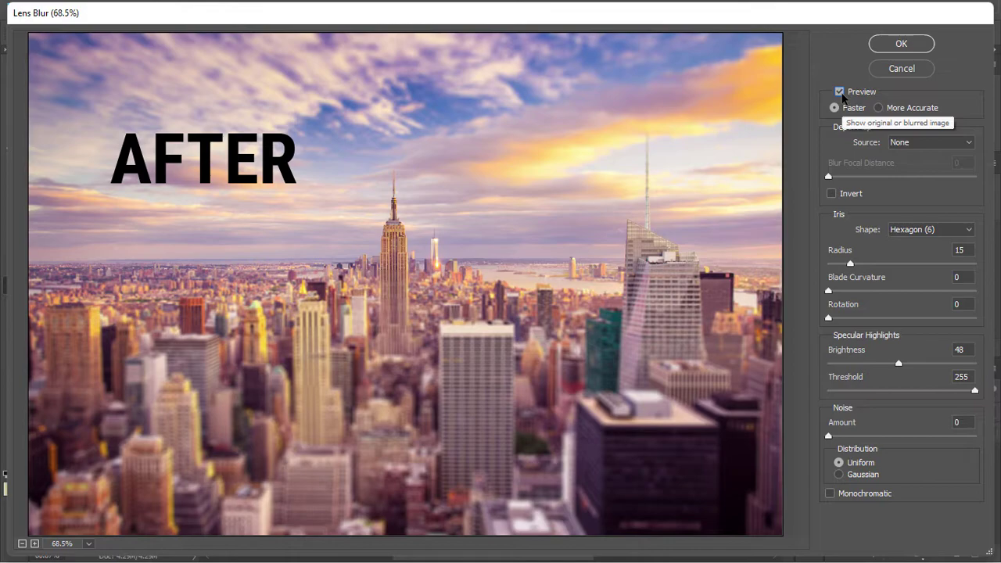
click(841, 93)
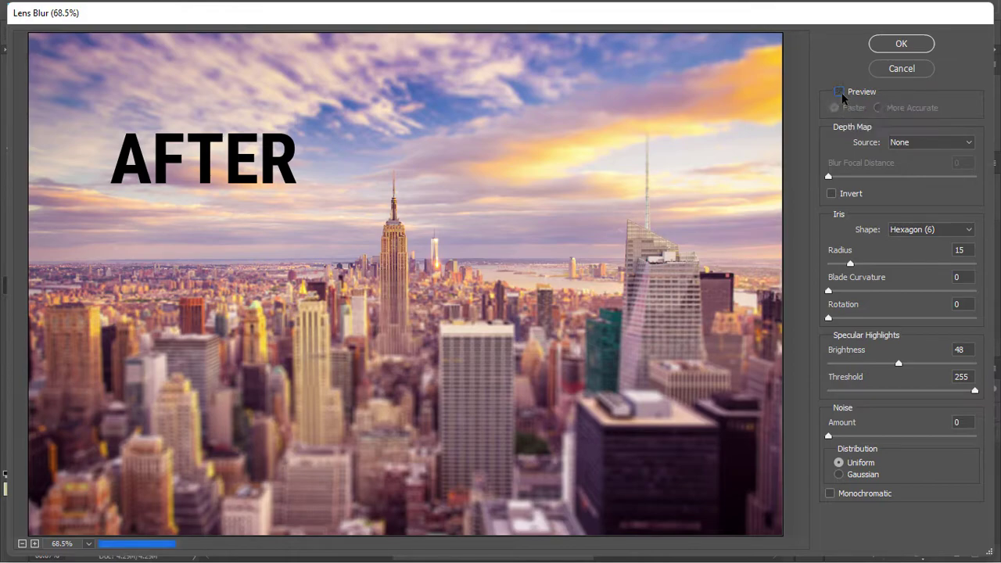
click(841, 93)
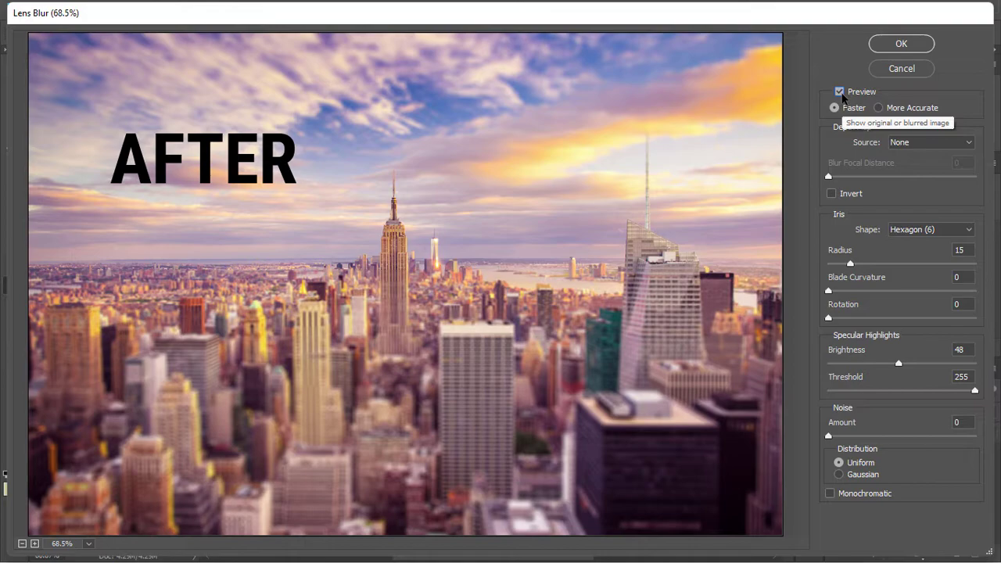
click(931, 50)
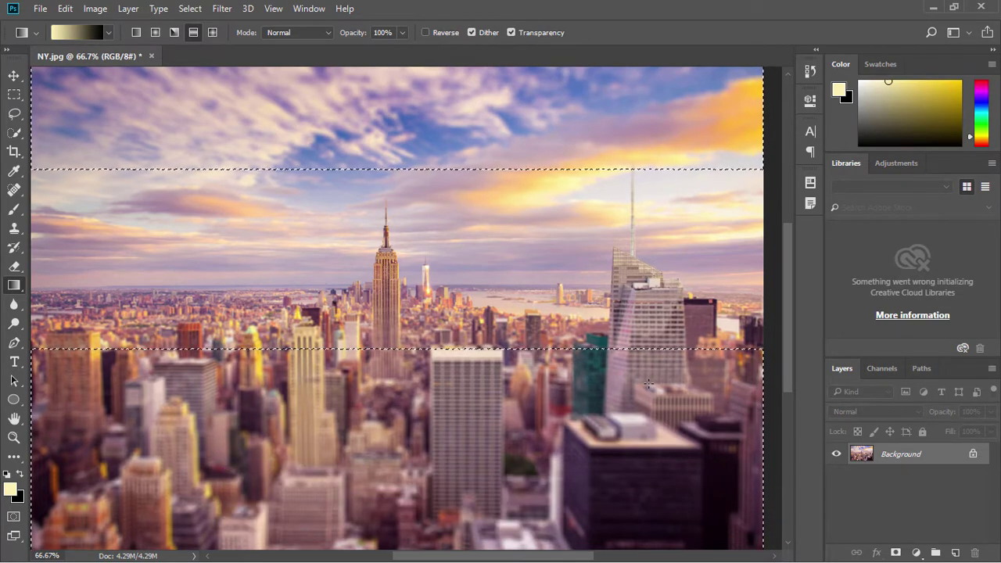
key(ctrl+d)
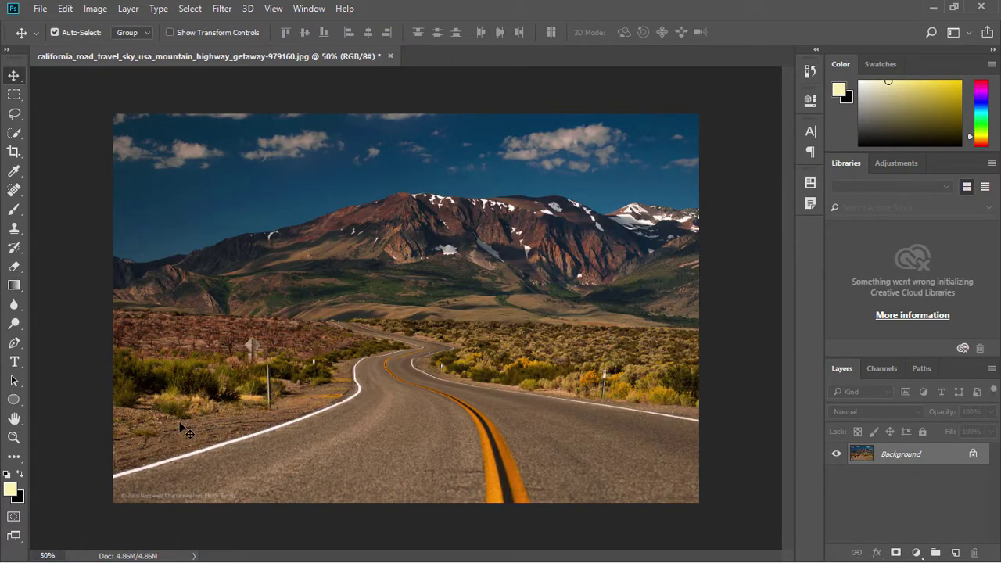
Mask the mountains in Quick Mask mode with a reflected gradient from mid-mountain down to the road, and convert it to a selection
click(13, 517)
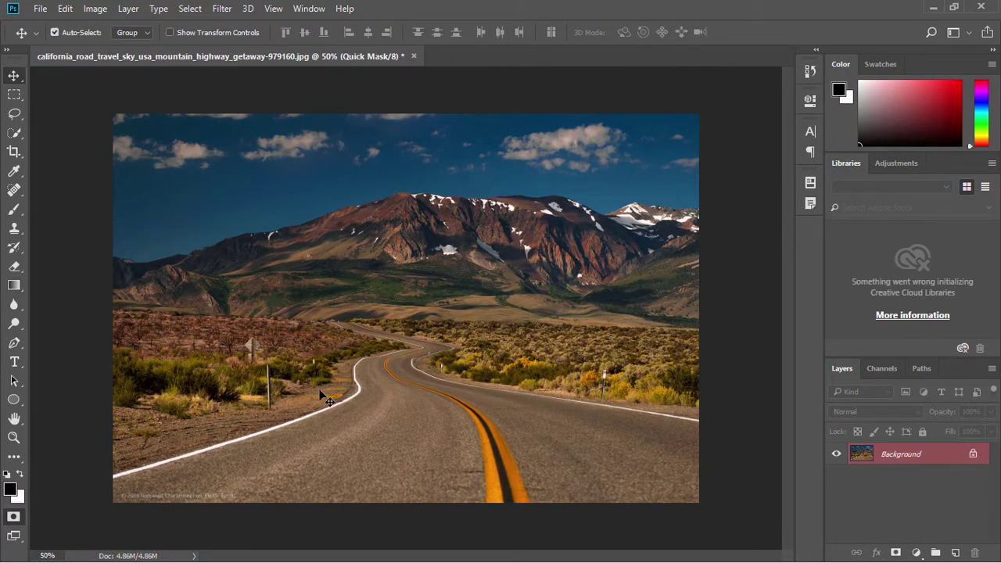
click(18, 286)
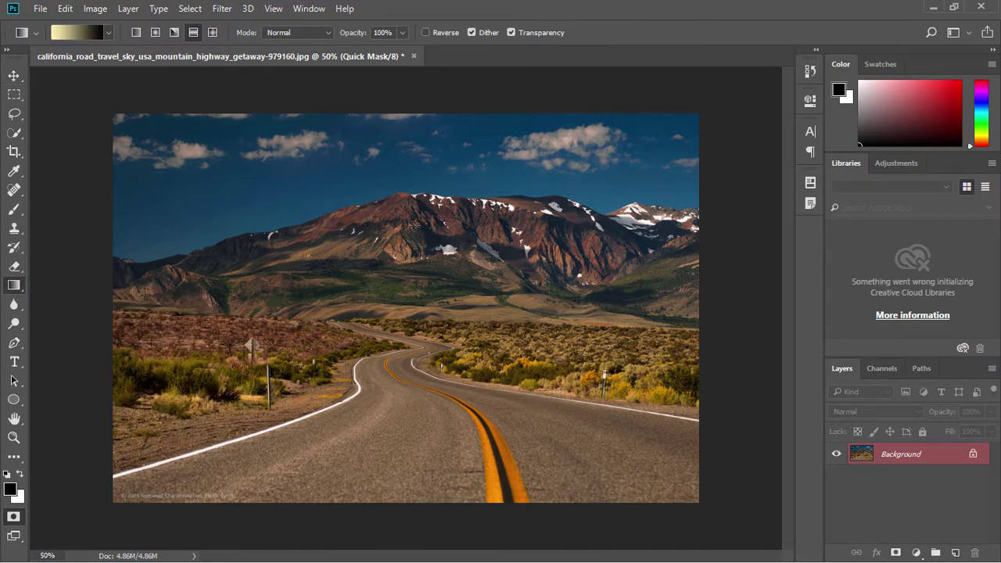
drag(413, 248, 412, 420)
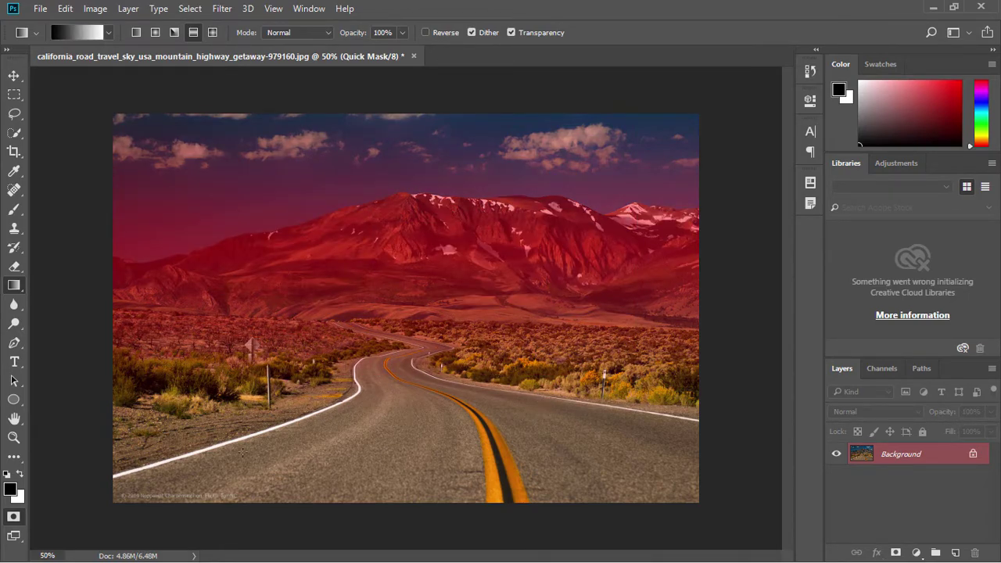
click(13, 517)
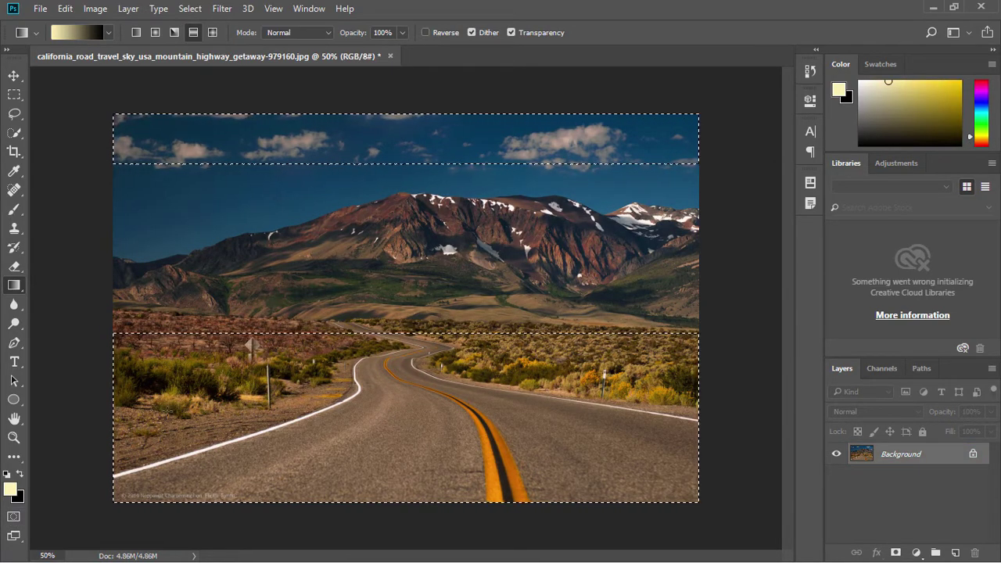
Open Lens Blur for the selected sky and road areas with the preview on, and raise the Radius to 30
click(220, 8)
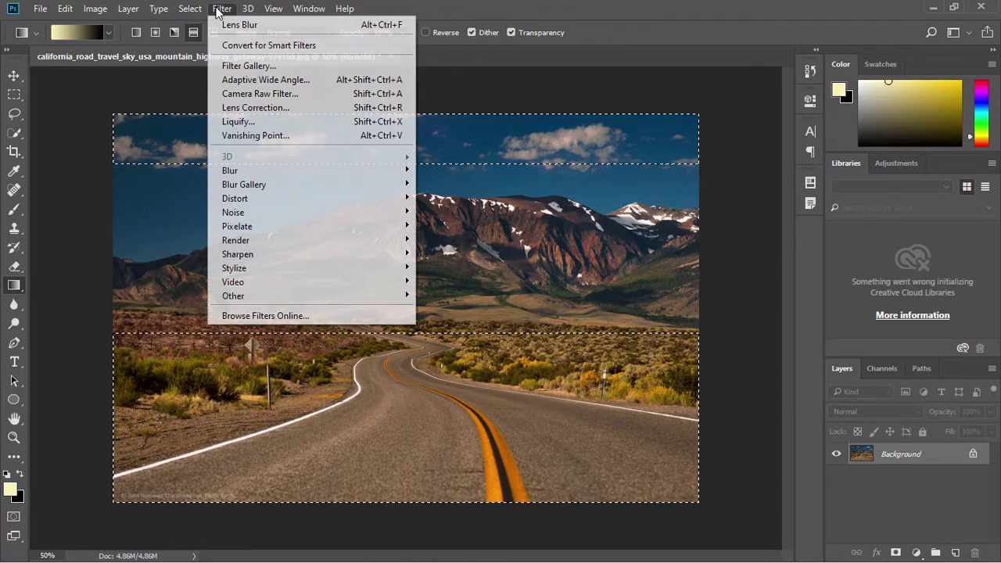
mouse_move(246, 172)
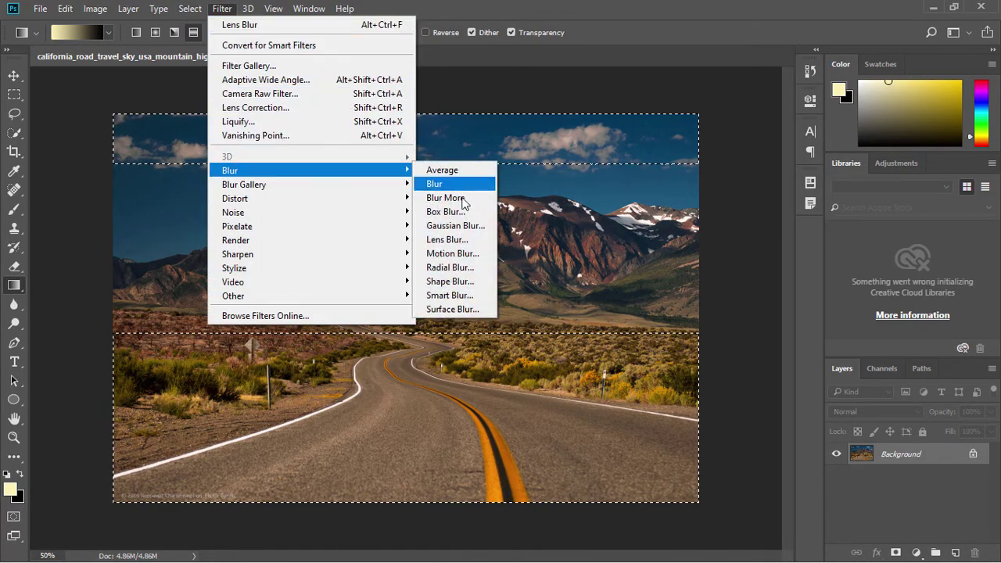
click(447, 240)
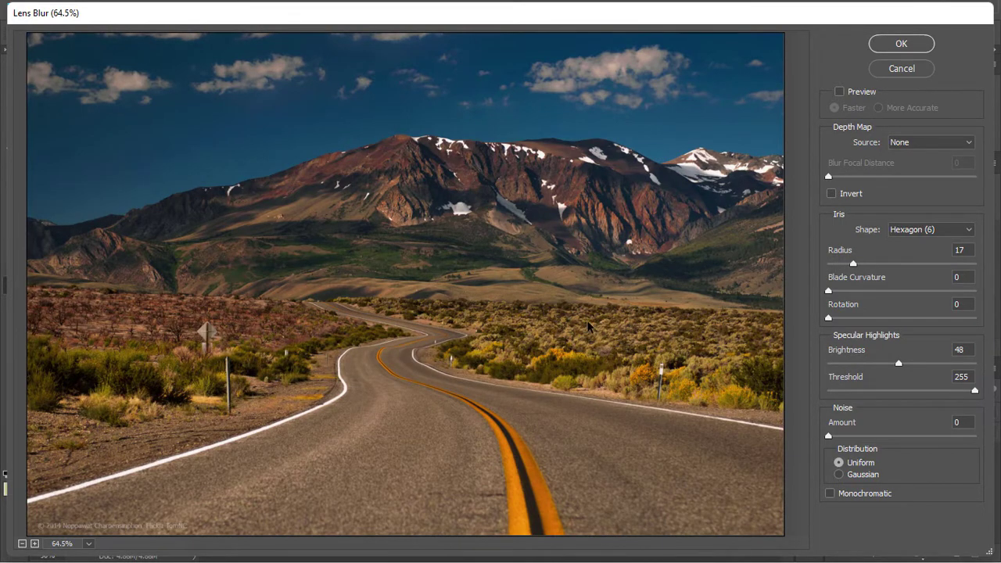
click(841, 93)
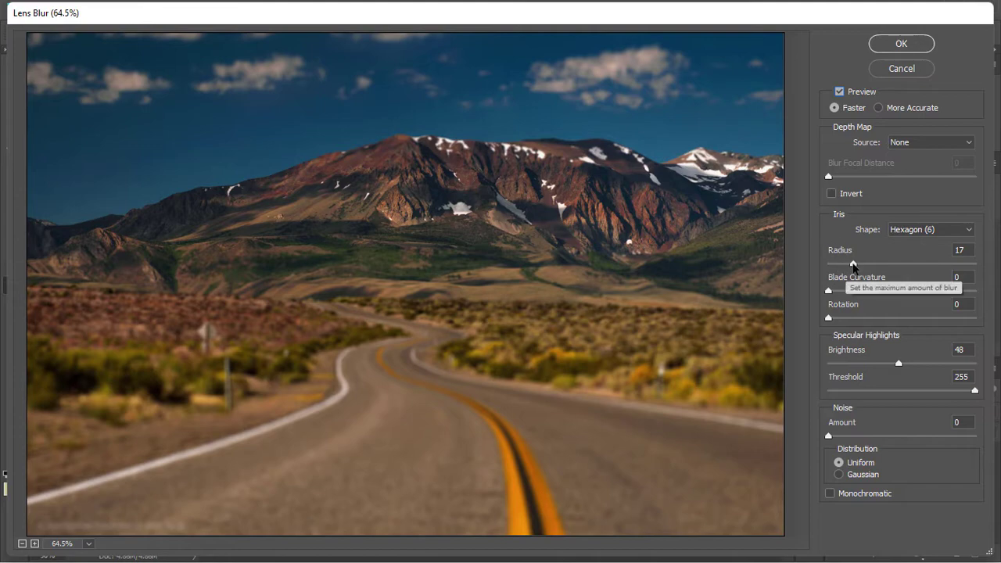
mouse_move(852, 267)
mouse_down()
mouse_move(876, 271)
mouse_move(868, 268)
mouse_up()
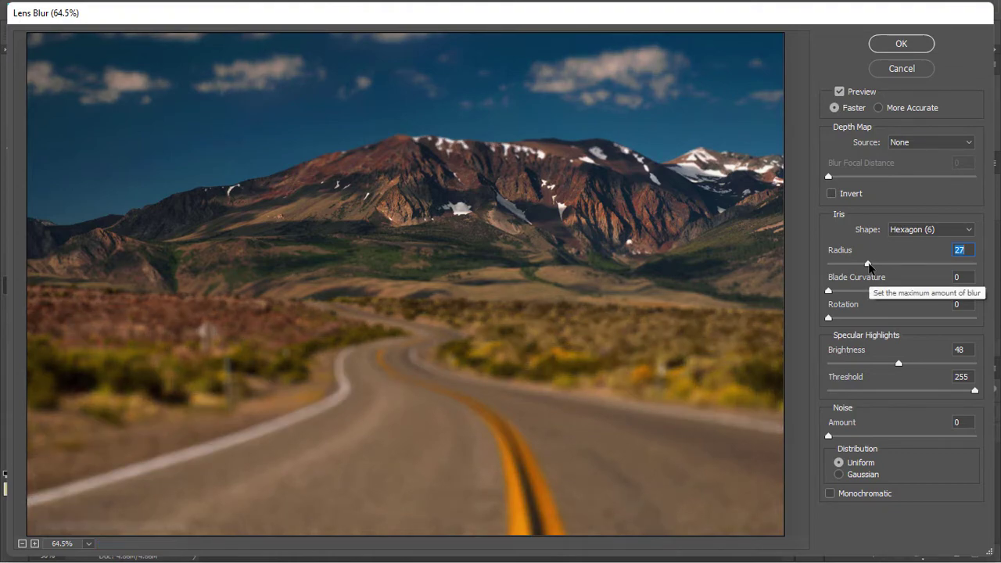
drag(869, 265, 873, 267)
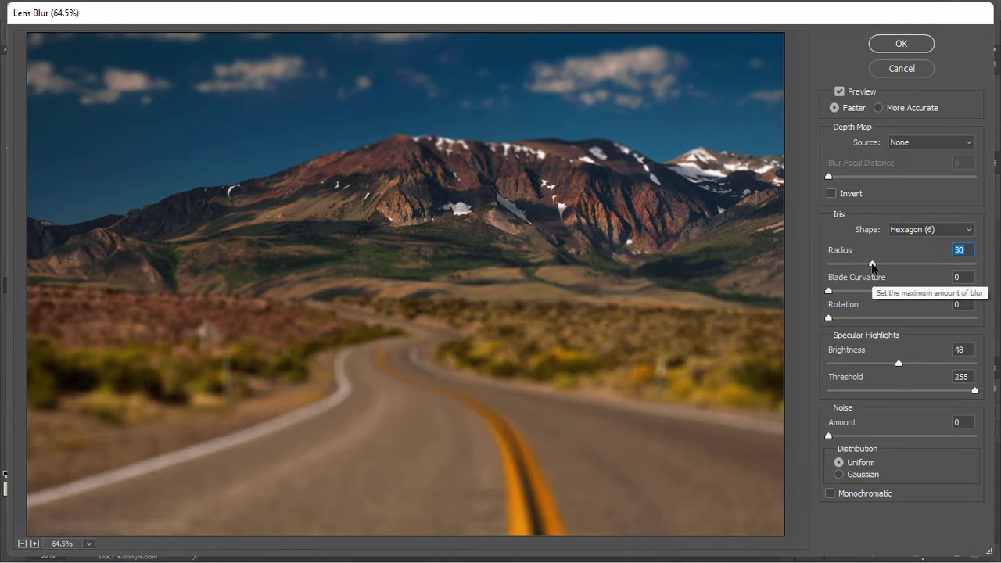
Compare the road photo with and without the blur, apply the Lens Blur and deselect
click(841, 93)
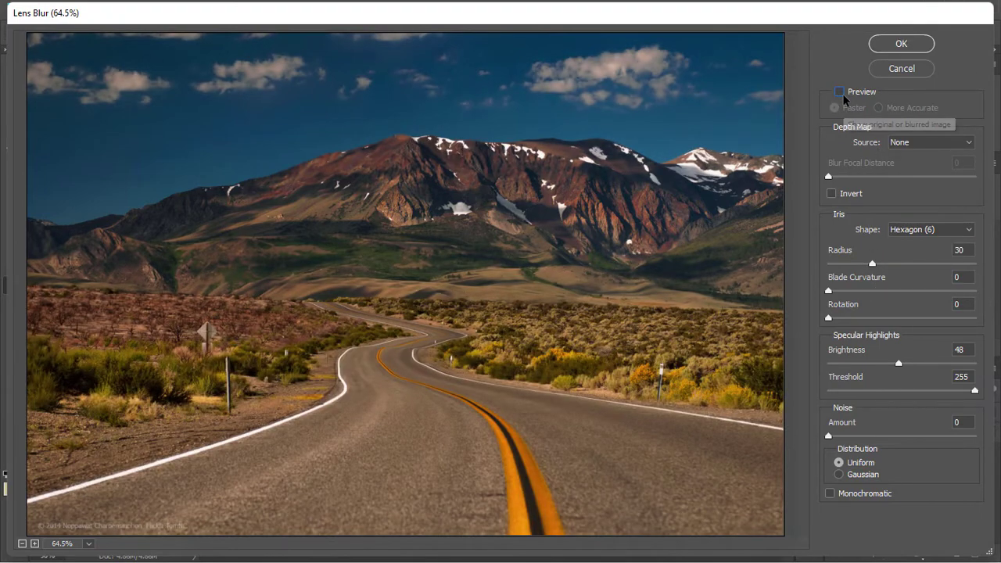
click(843, 95)
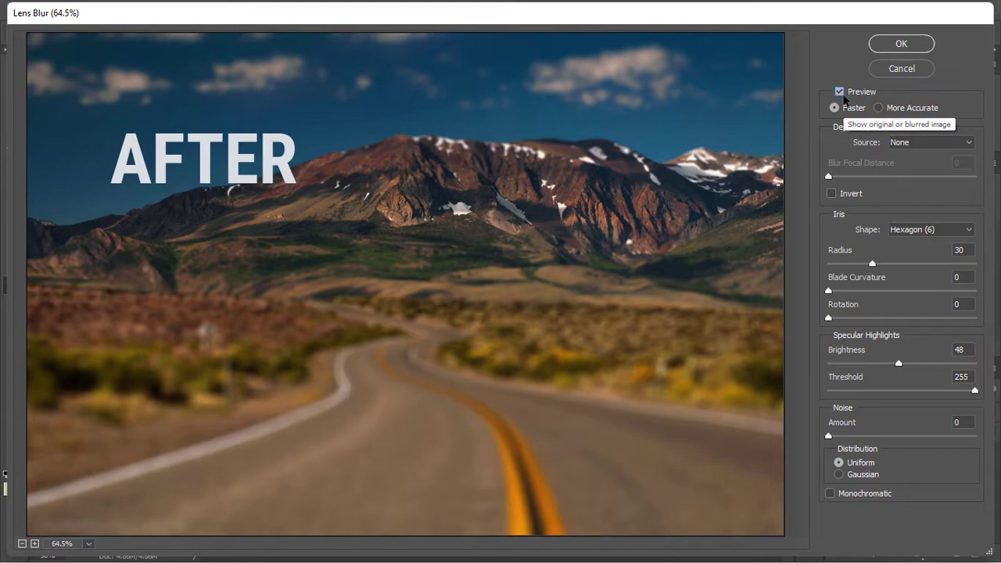
click(844, 98)
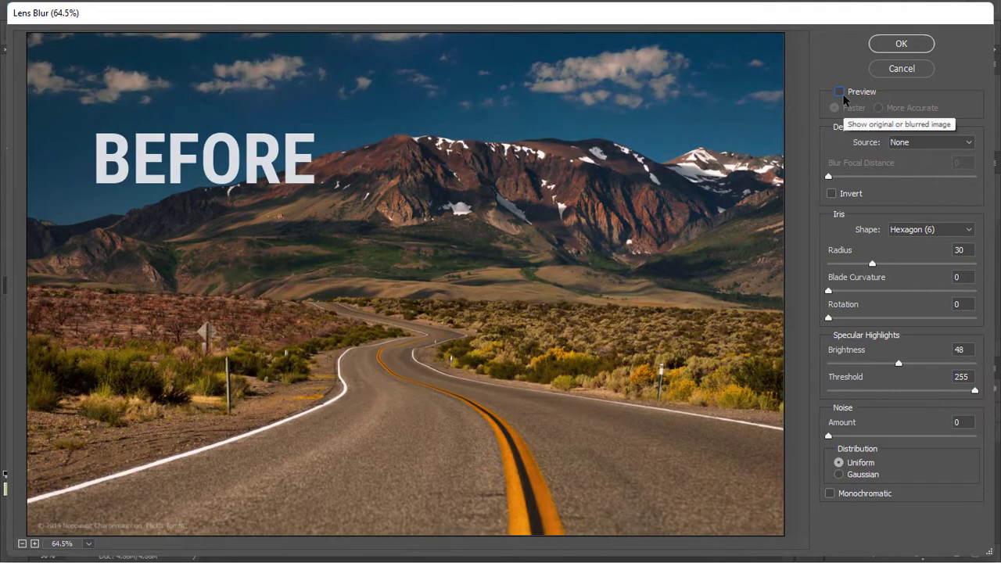
click(843, 95)
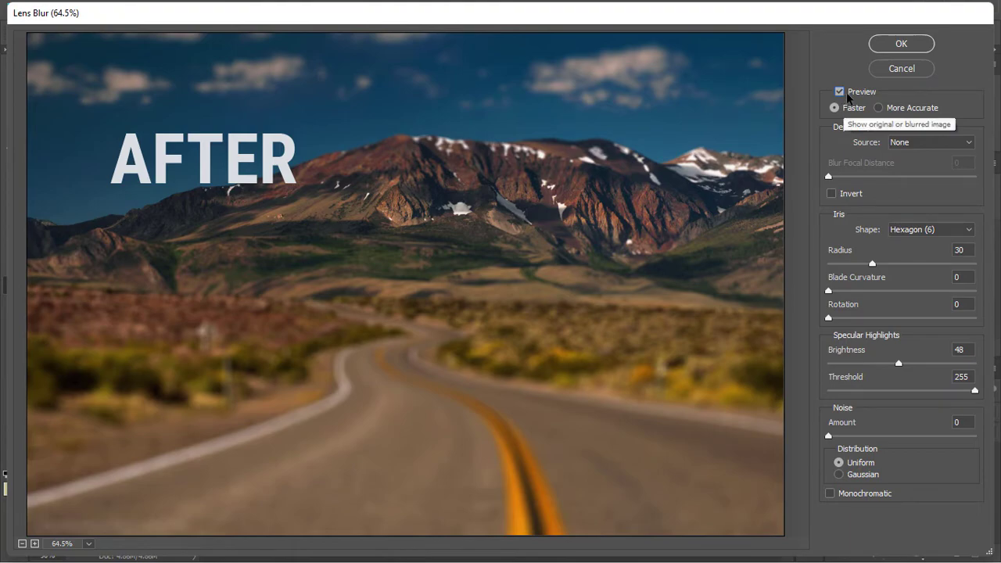
click(882, 45)
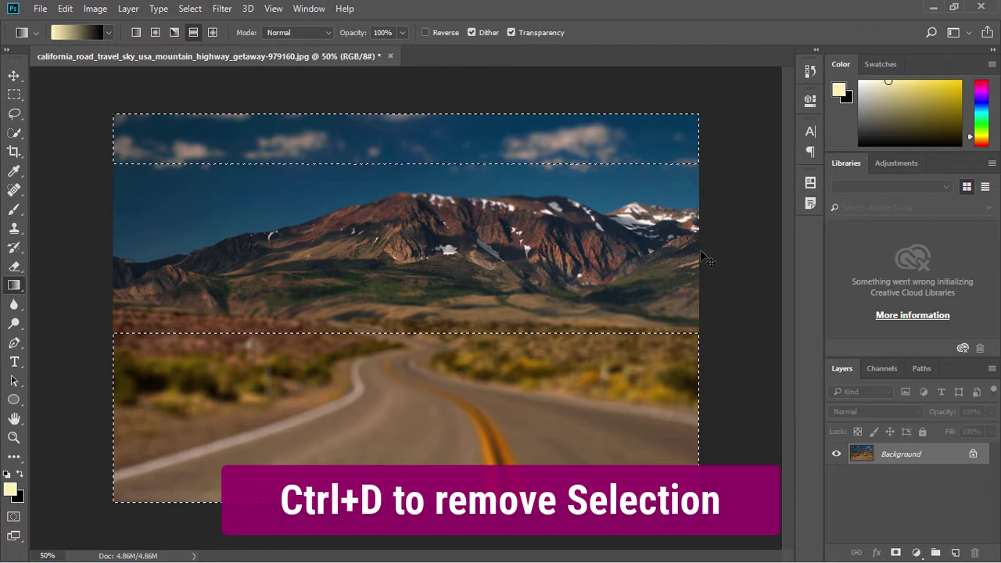
key(ctrl+d)
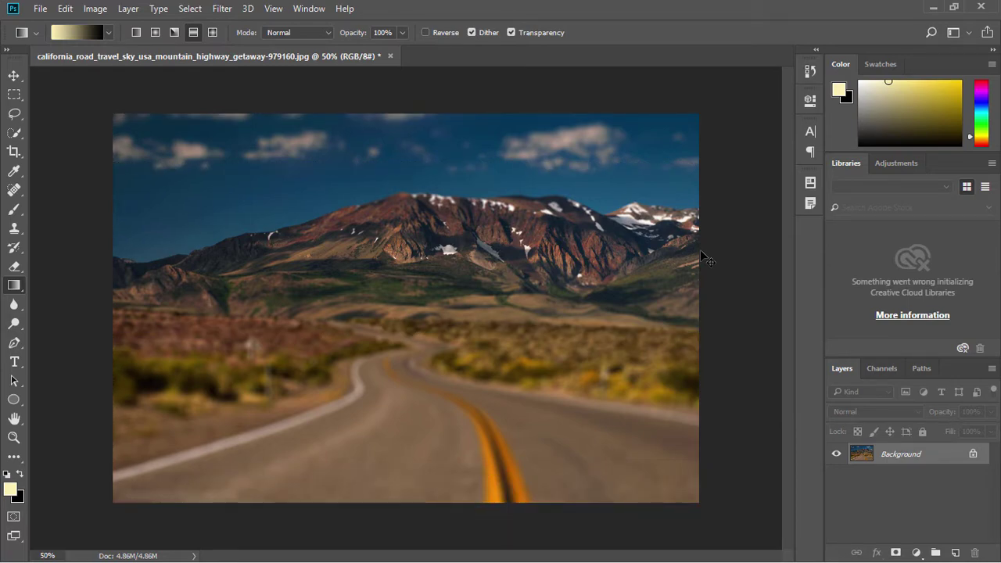